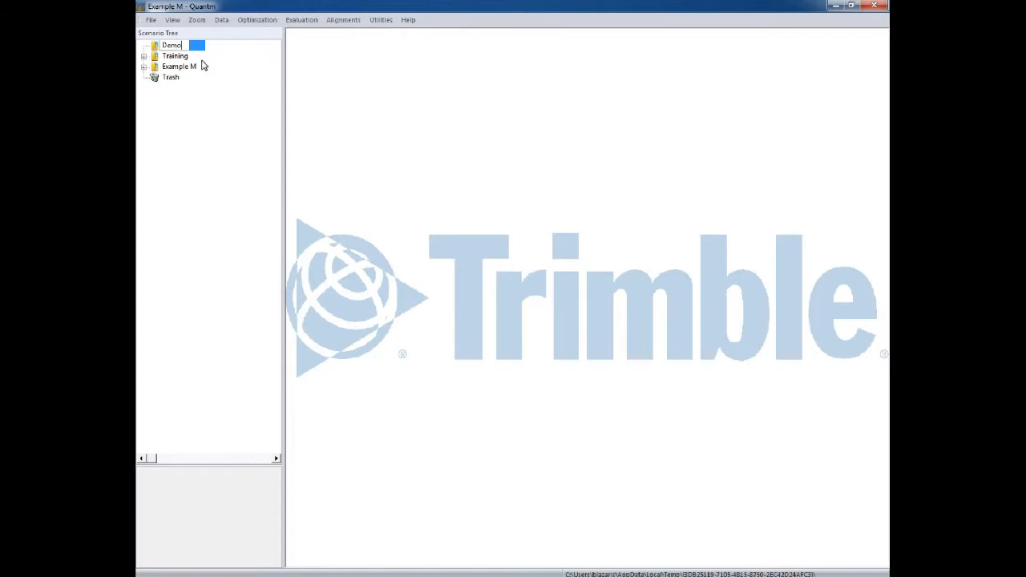
Finish naming the new group Demo Project
type("ject")
key("Return")
Create a scenario named Demo_01 in the Demo Project group, using Example DTM and the Road route type
right_click(185, 47)
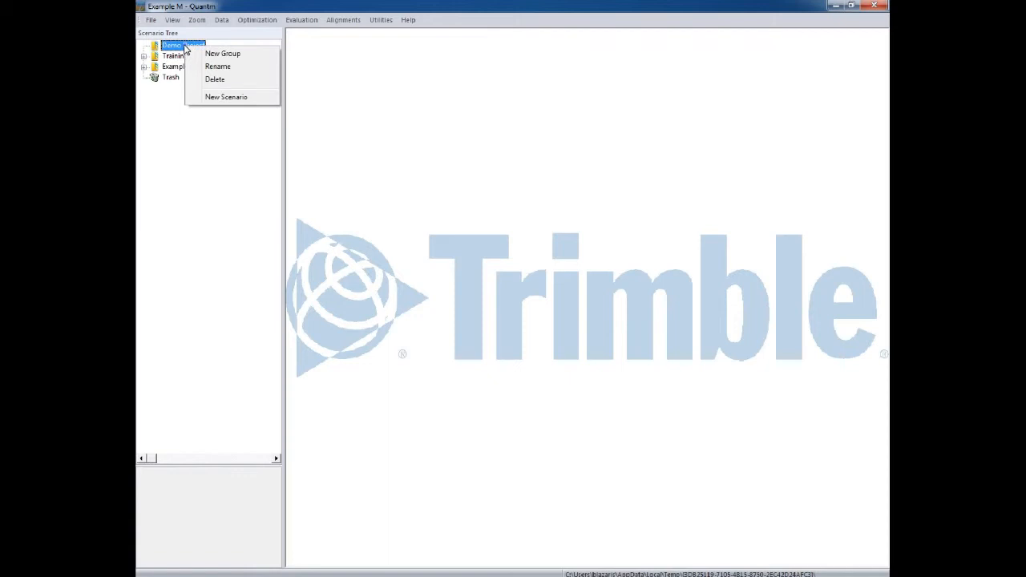
left_click(214, 97)
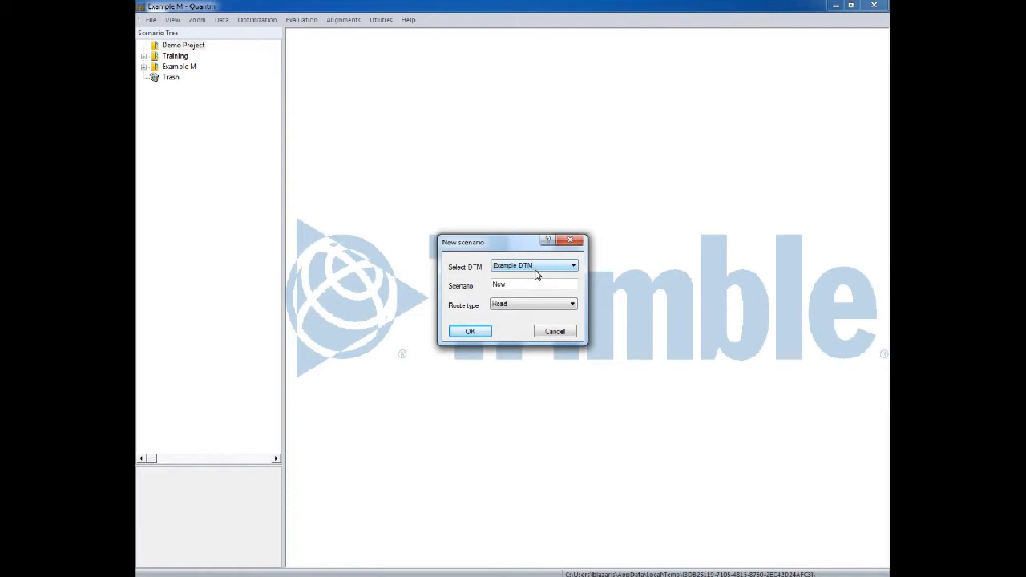
left_click(475, 274)
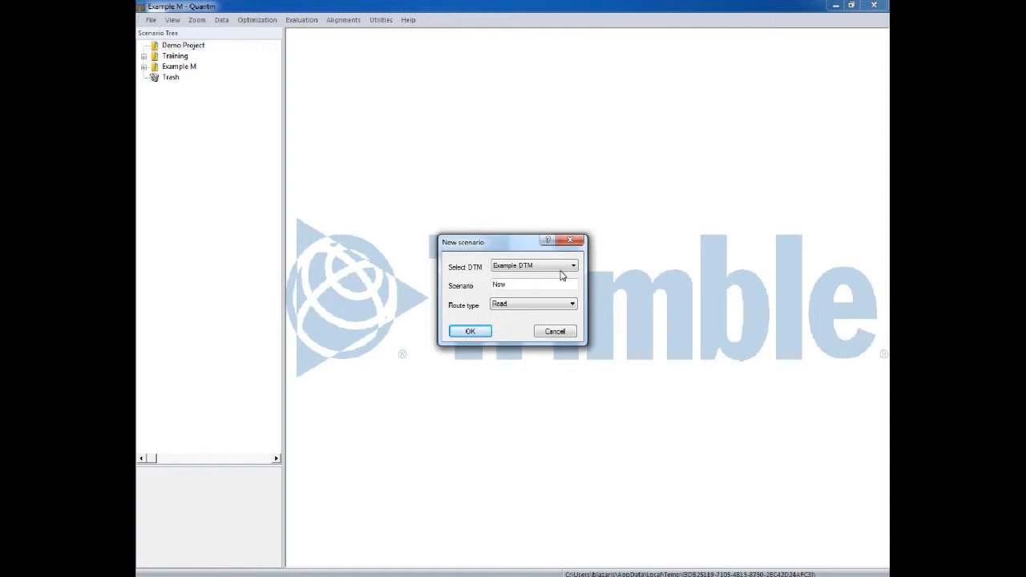
left_click(519, 283)
left_click_drag(520, 284, 490, 285)
type("Demo_01")
left_click(574, 306)
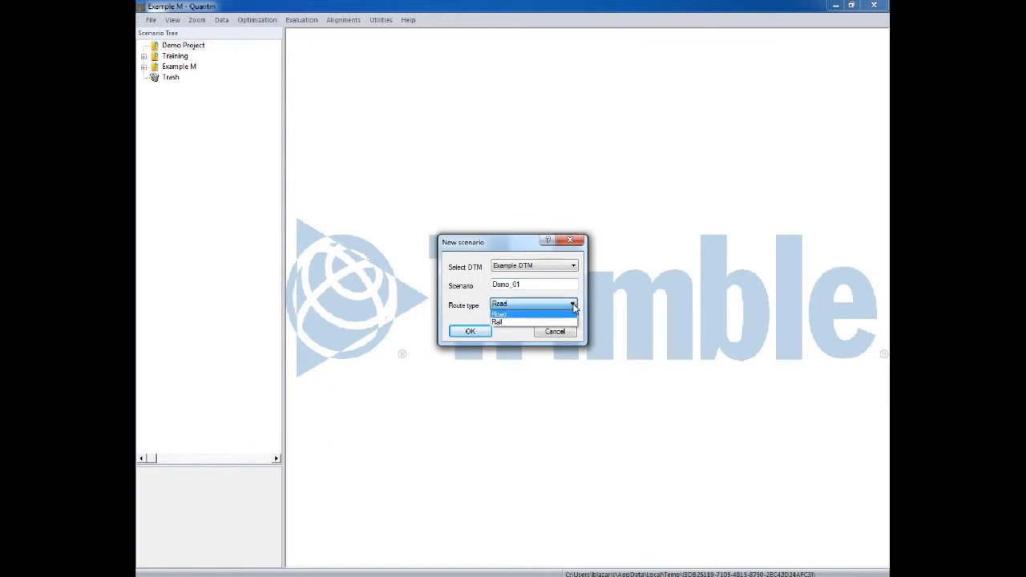
left_click(573, 305)
left_click(482, 330)
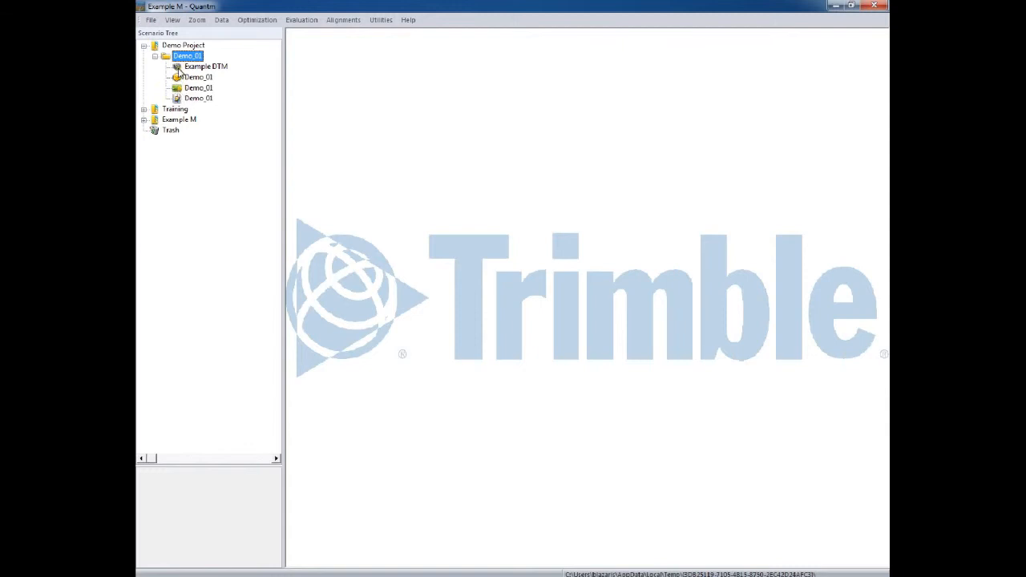
Examine the contents of the Standard Road 01 scenario in the Example M group, for comparison with Demo_01
left_click(144, 120)
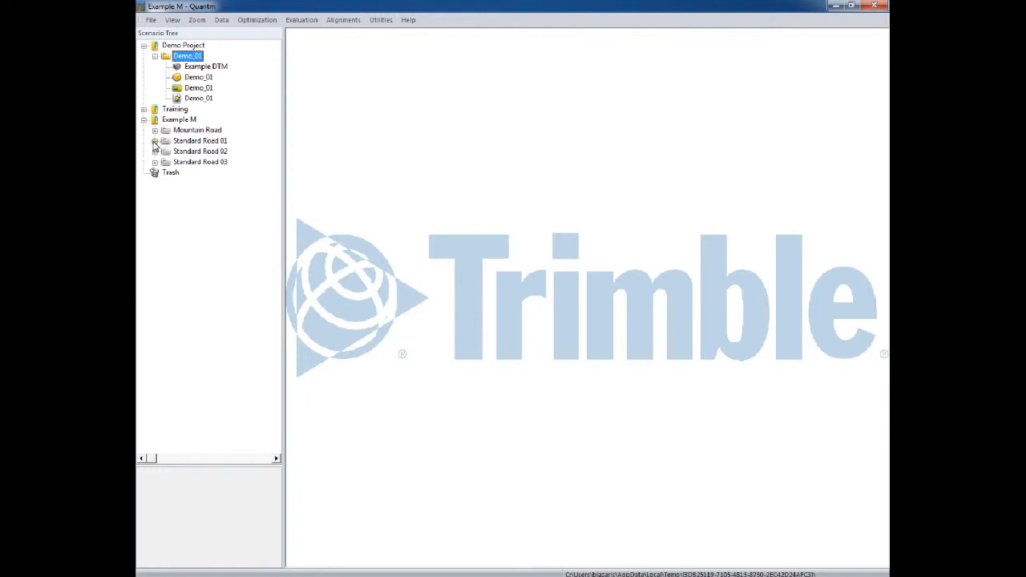
left_click(155, 141)
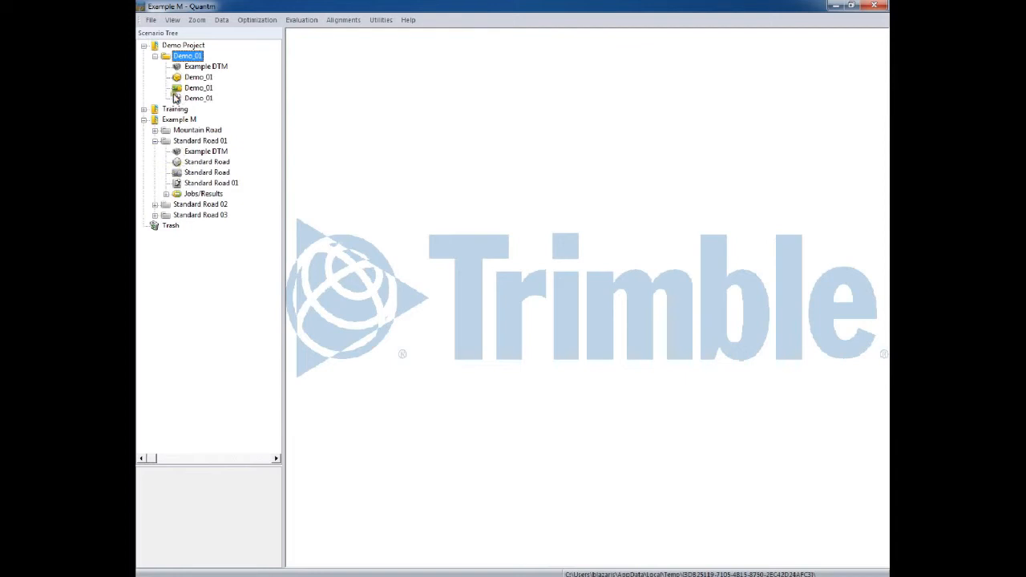
left_click(155, 142)
left_click(143, 120)
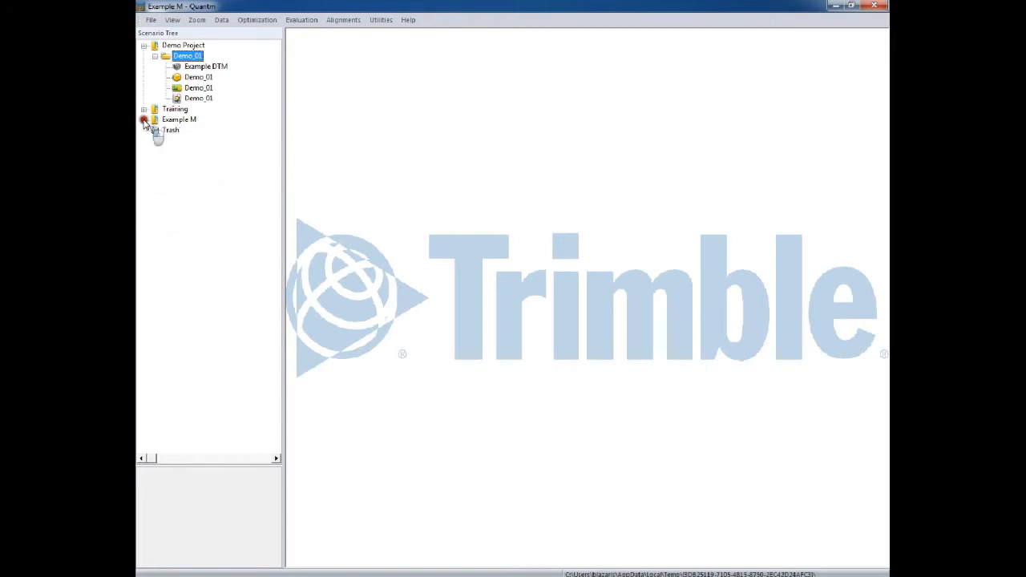
Load the Demo_01 scenario and activate the Select tool
right_click(183, 59)
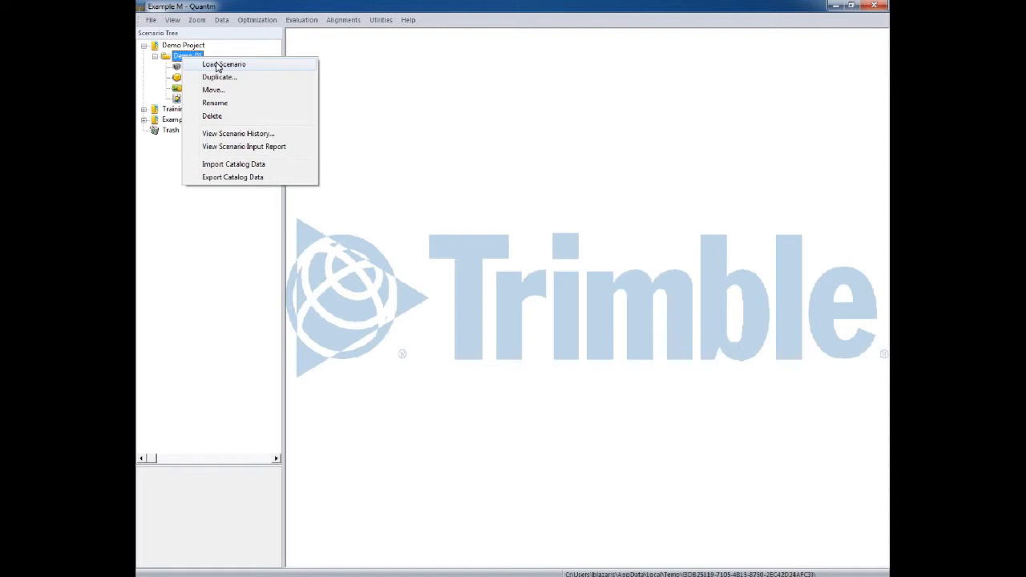
left_click(218, 65)
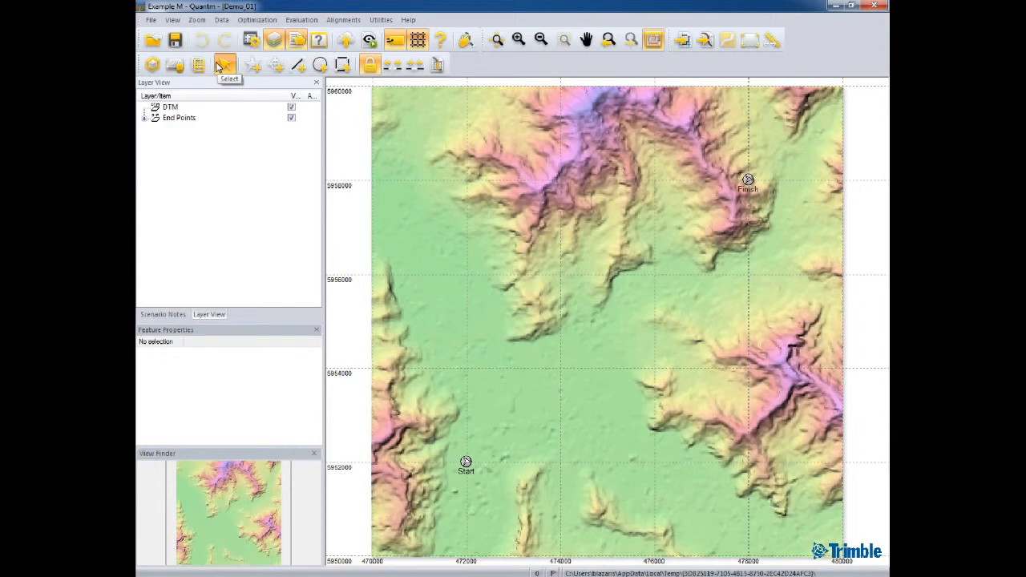
left_click(220, 65)
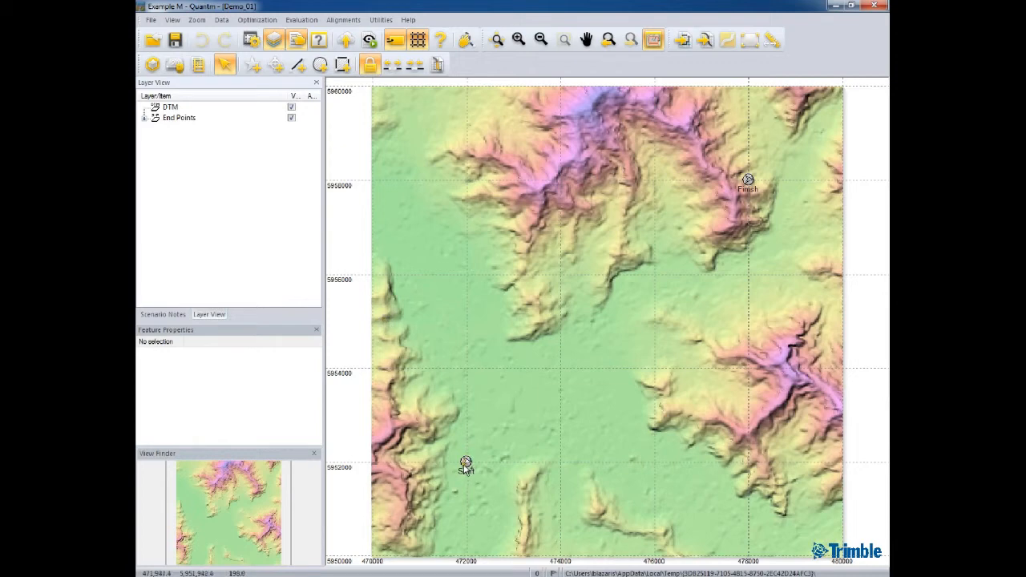
Unlock the feature points, move the Start point to about X 470820, Y 5958020, and rotate its bearing clockwise
left_click(370, 67)
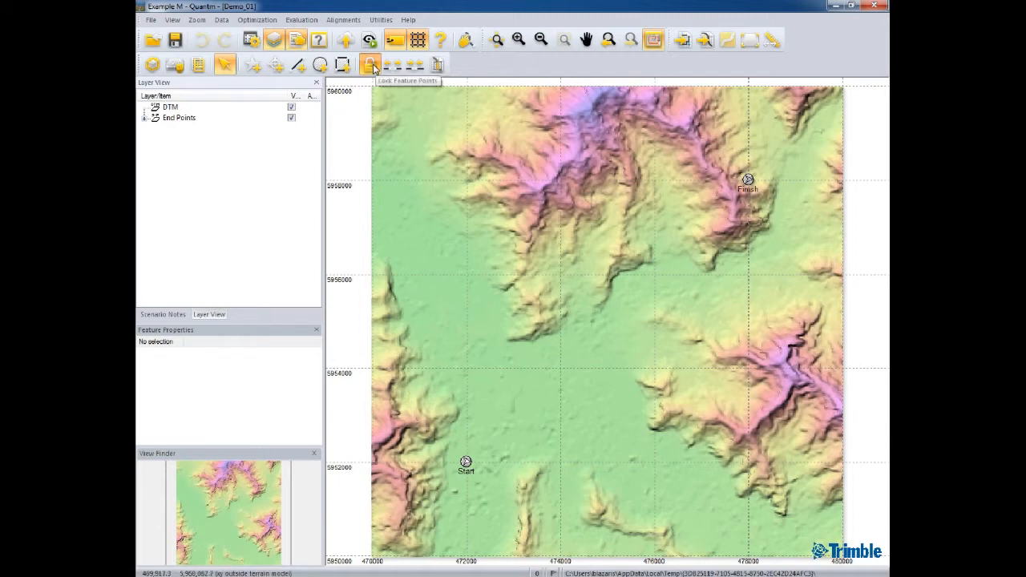
left_click(466, 463)
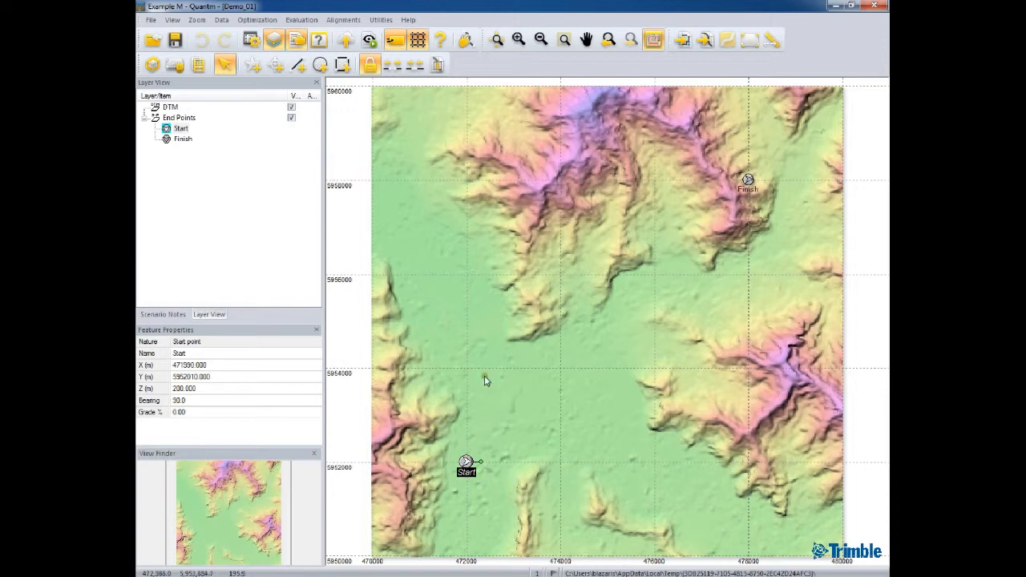
left_click(370, 68)
left_click_drag(466, 462, 410, 178)
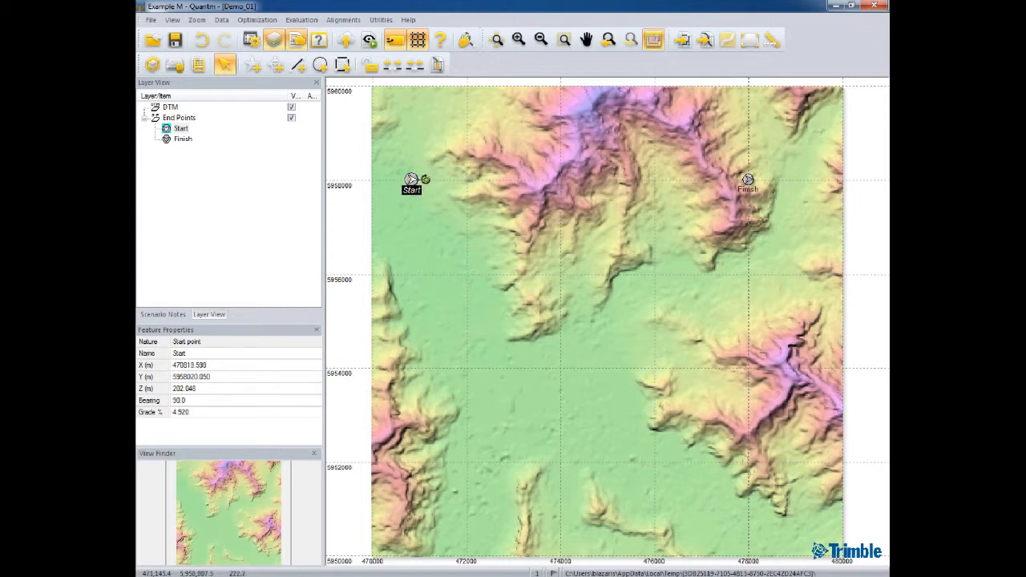
left_click_drag(426, 179, 424, 202)
Move the Finish point east to about X 478815, Y 5957970
left_click(749, 181)
left_click_drag(749, 181, 786, 182)
Set the Finish point's coordinates to X 476000 and Y 5952000
left_click(184, 139)
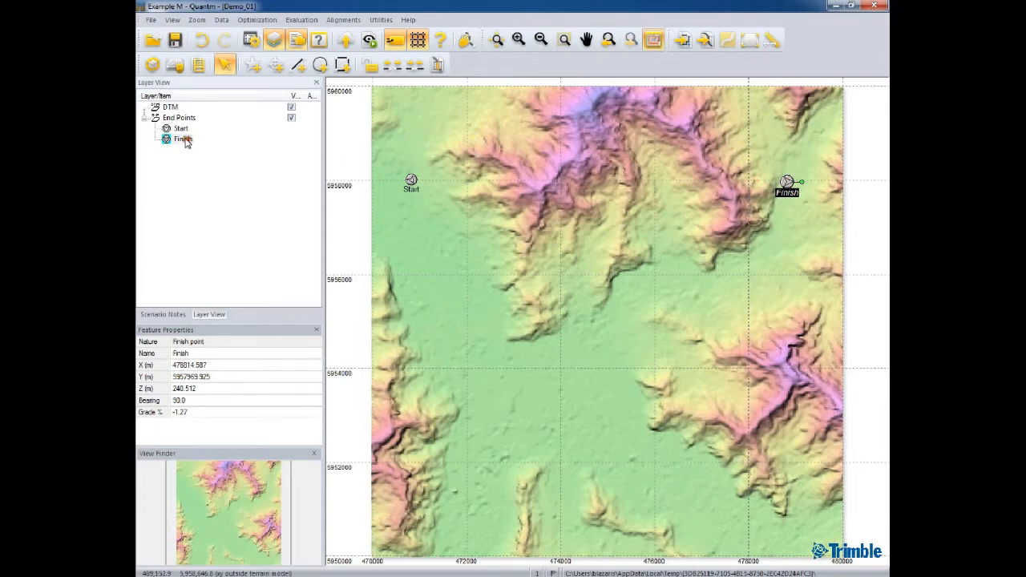
left_click(168, 139)
left_click(222, 365)
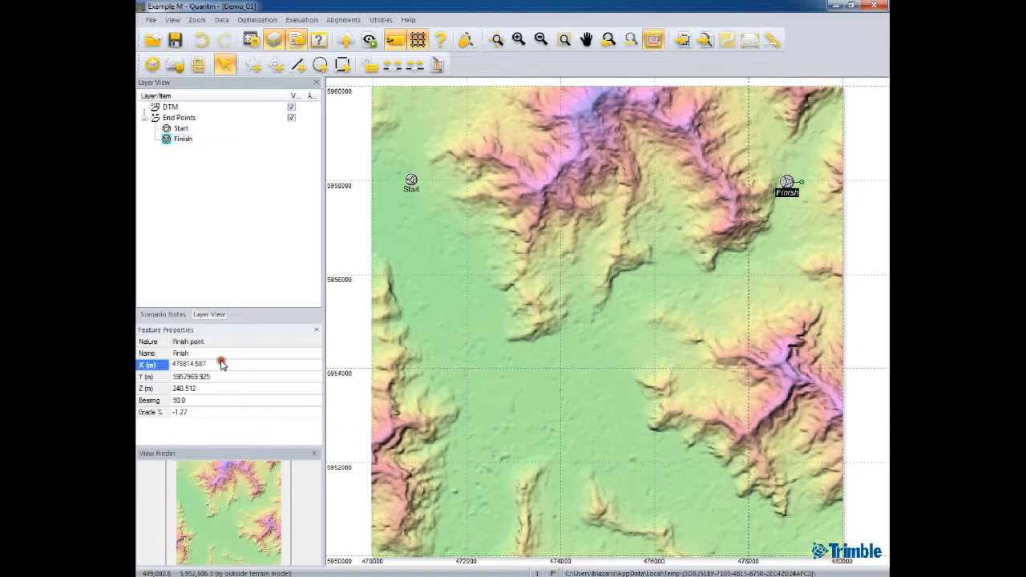
left_click(222, 365)
type("476000")
left_click(223, 377)
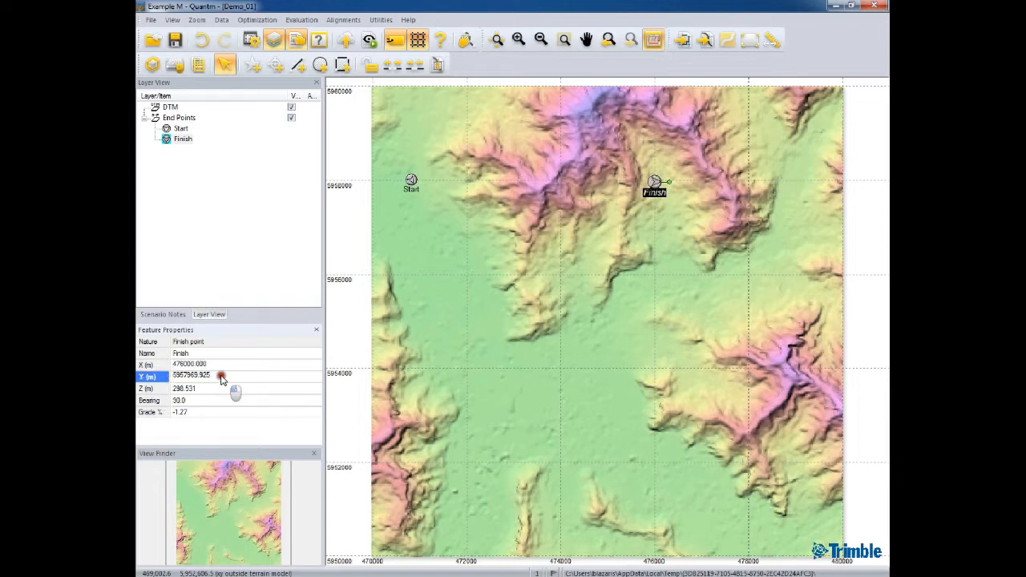
left_click_drag(222, 376, 165, 377)
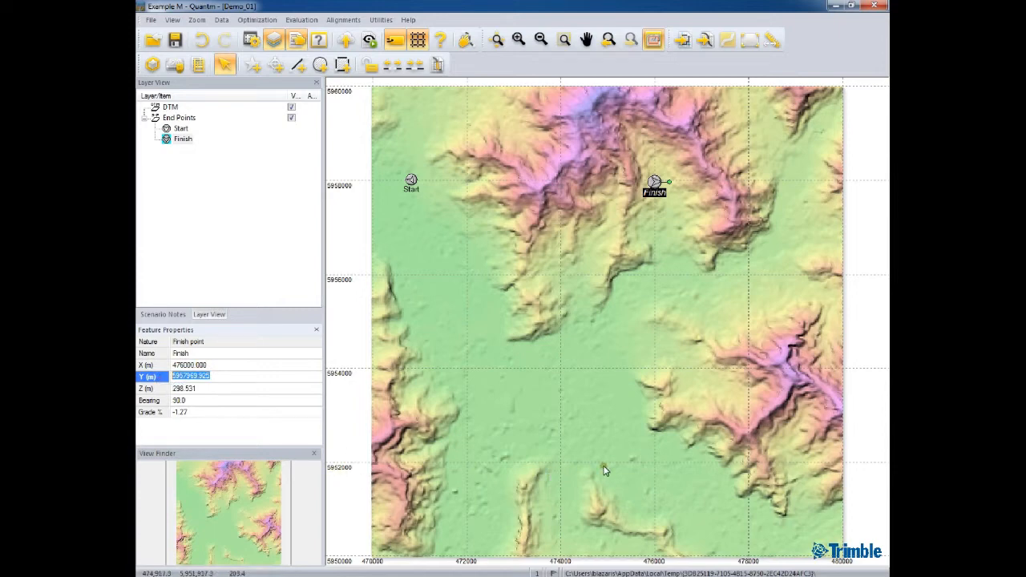
type("5952000")
key("Return")
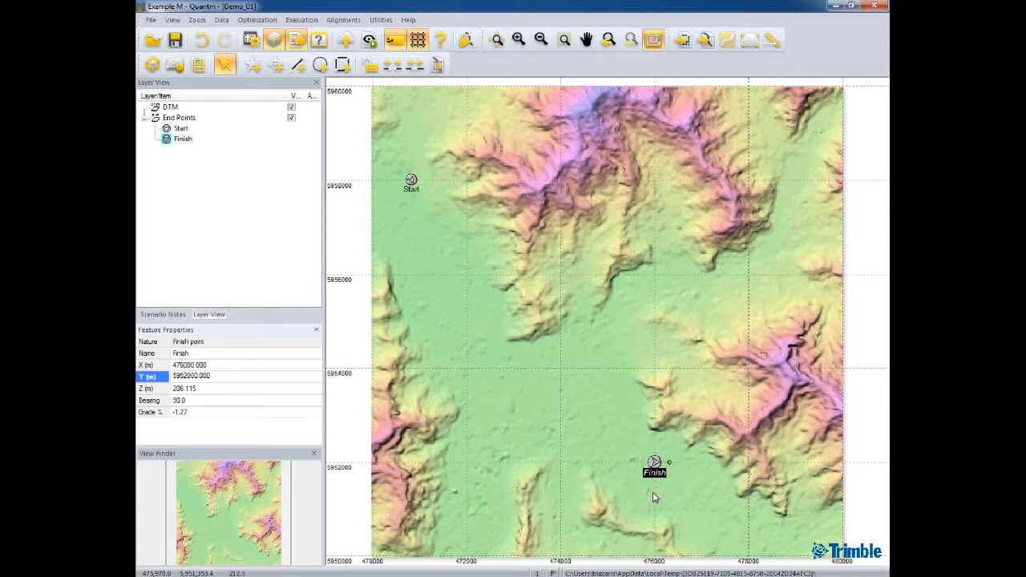
Rotate the Finish point's direction handle toward the southeast and set its bearing to 120
left_click_drag(666, 463, 688, 483)
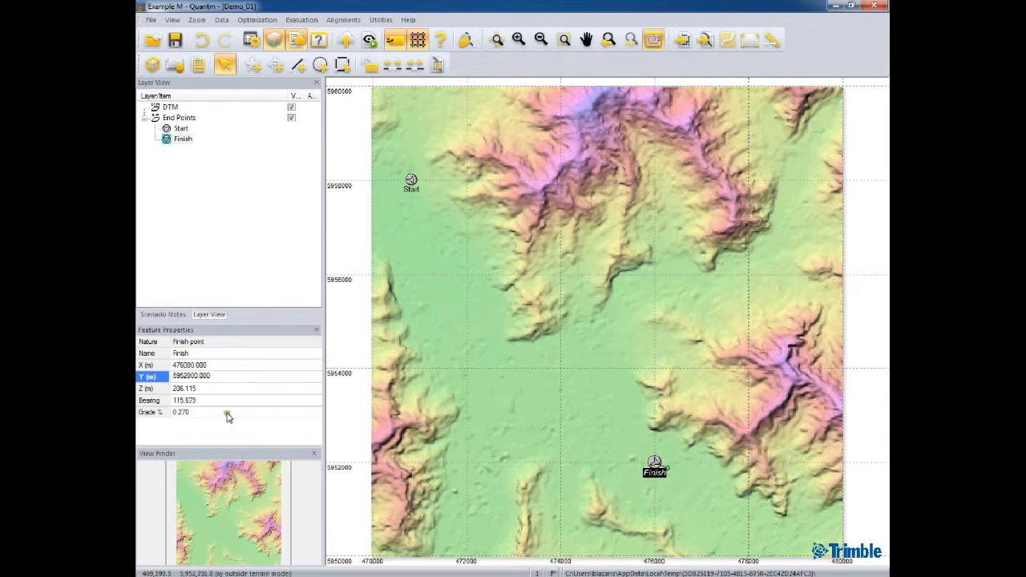
left_click(204, 400)
left_click_drag(207, 401, 163, 393)
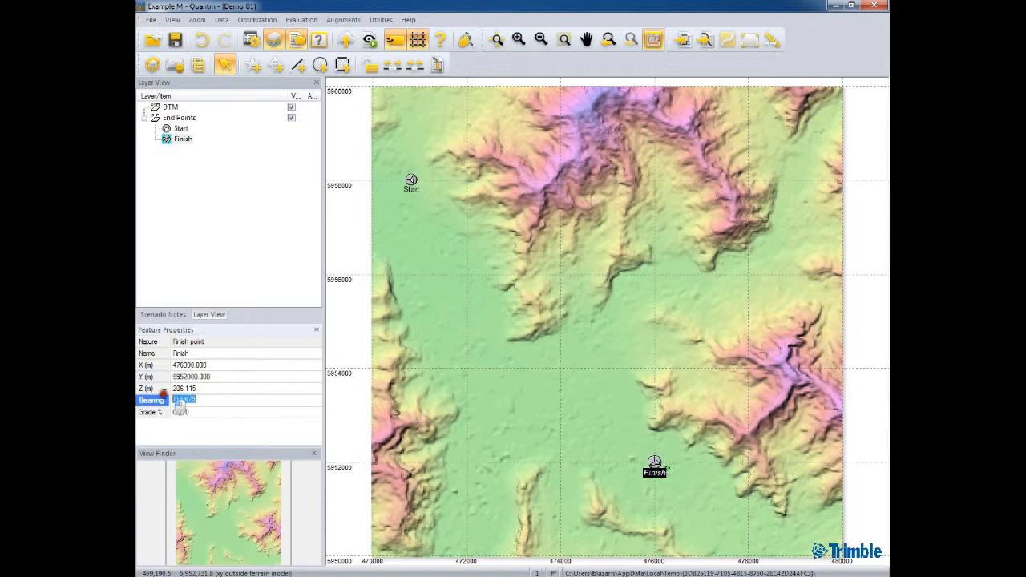
type("120")
key("Return")
Set the Finish point's grade to 0% and save the scenario
left_click(193, 411)
left_click(193, 411)
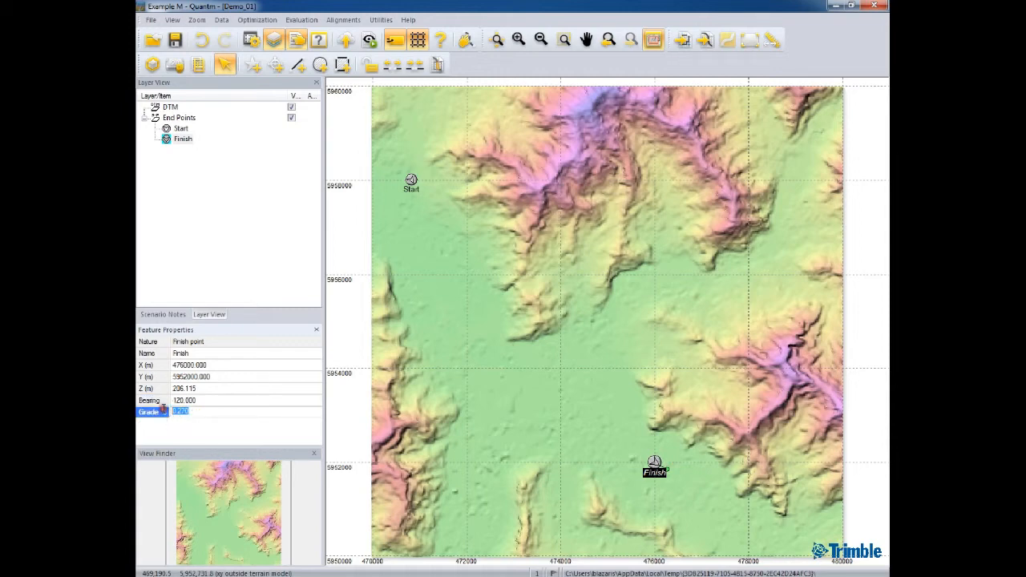
type("0")
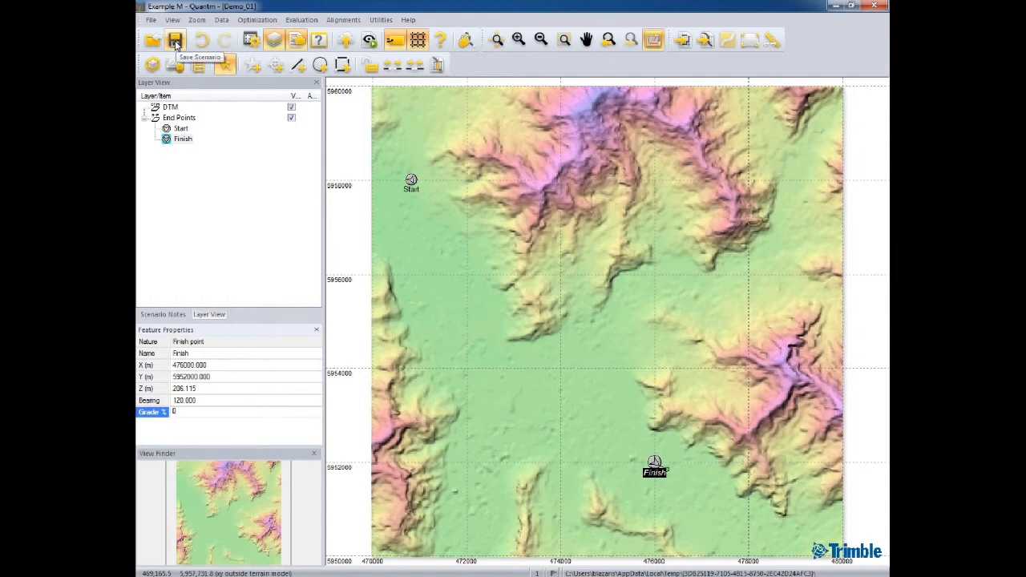
left_click(176, 42)
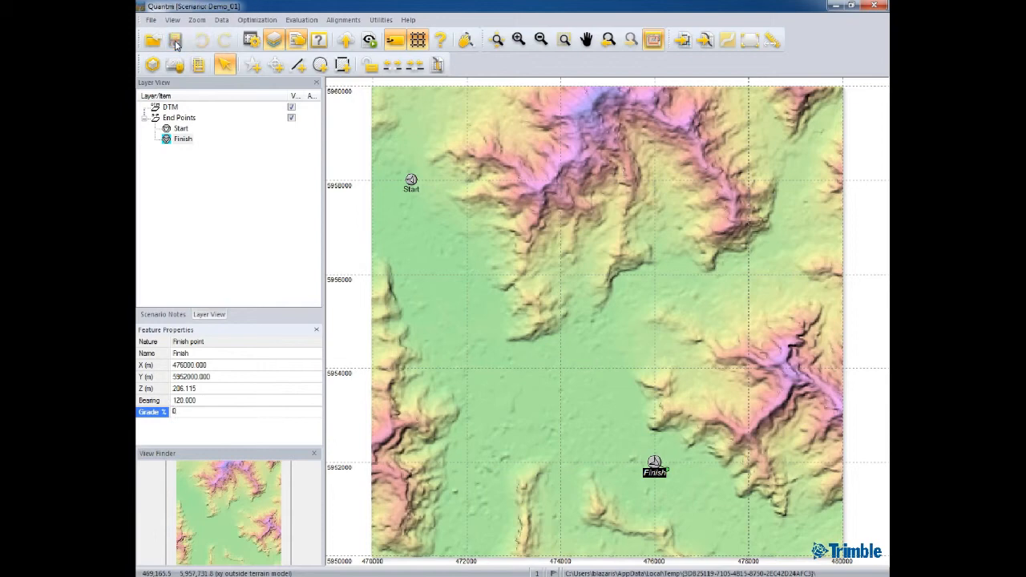